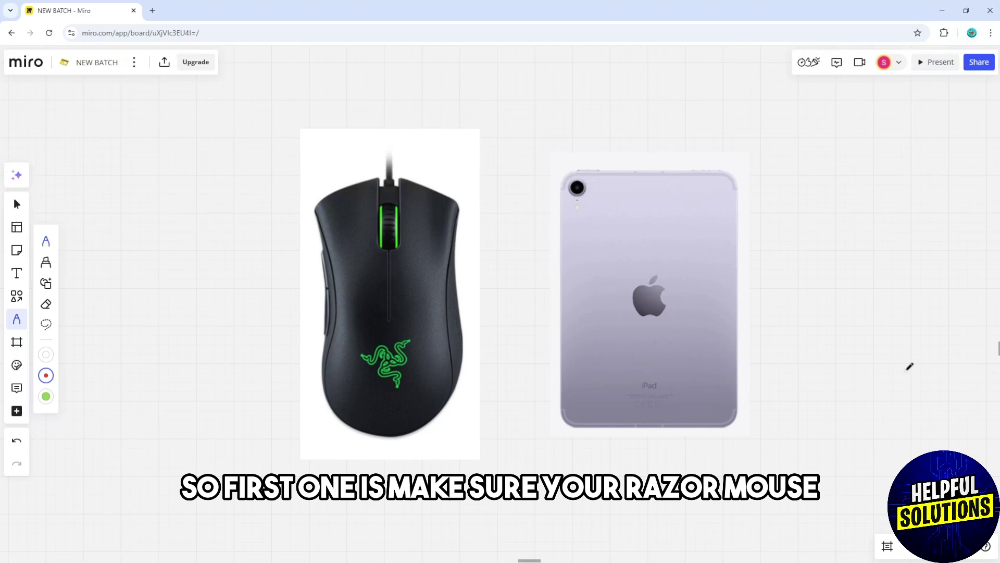
# Mark the wireless Razer mouse image with a green pen checkmark above it
pyautogui.moveTo(922, 361); pyautogui.dragTo(156, 375)
pyautogui.scroll(3, 438, 379)
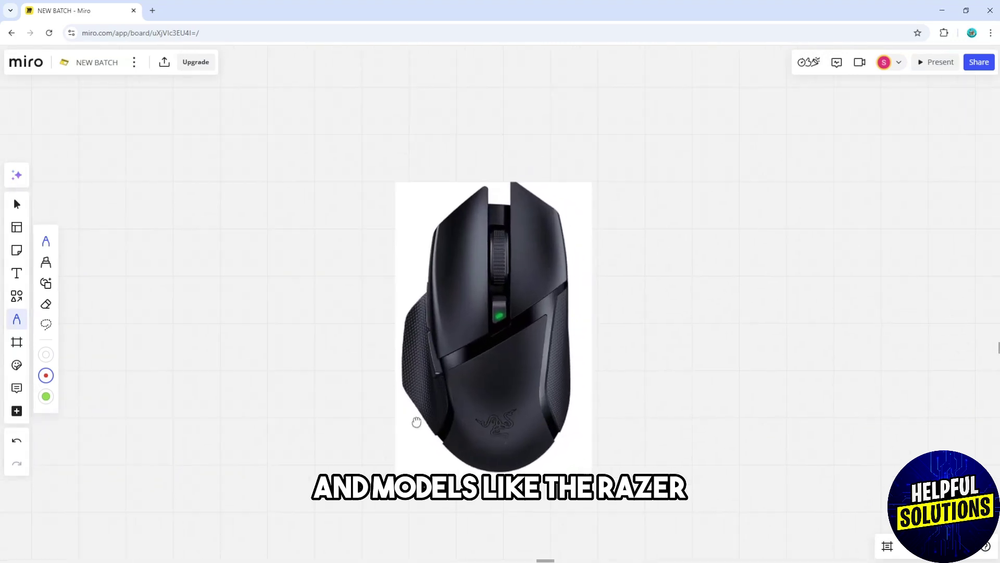
pyautogui.click(46, 395)
pyautogui.moveTo(466, 119); pyautogui.dragTo(532, 72)
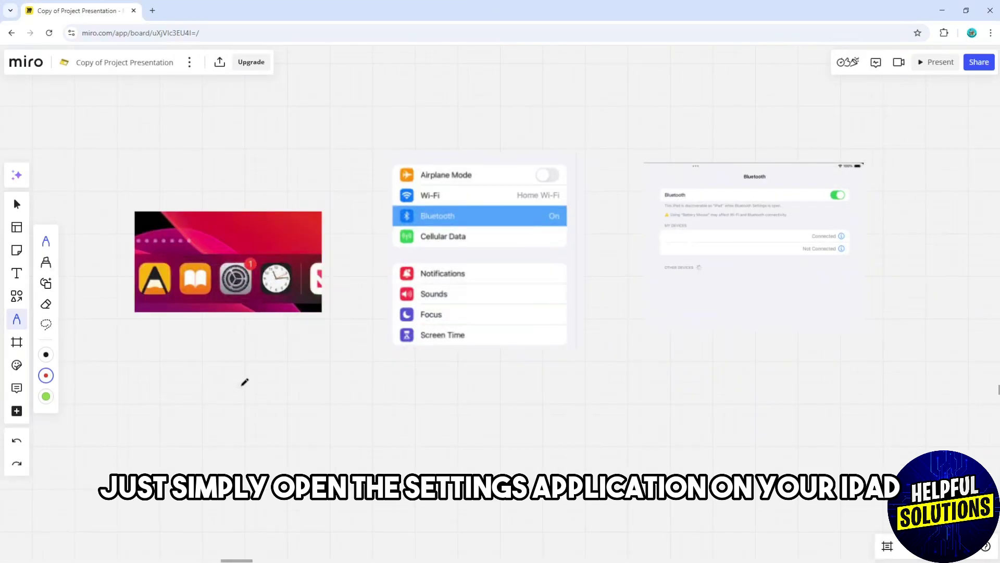
# Draw red arrows at the Settings dock icon and Bluetooth row, and underline 'On'
pyautogui.moveTo(240, 387)
pyautogui.mouseDown()
pyautogui.moveTo(238, 309)
pyautogui.moveTo(247, 332)
pyautogui.moveTo(230, 332)
pyautogui.mouseUp()
pyautogui.moveTo(345, 223)
pyautogui.mouseDown()
pyautogui.moveTo(375, 205)
pyautogui.moveTo(387, 217)
pyautogui.mouseUp()
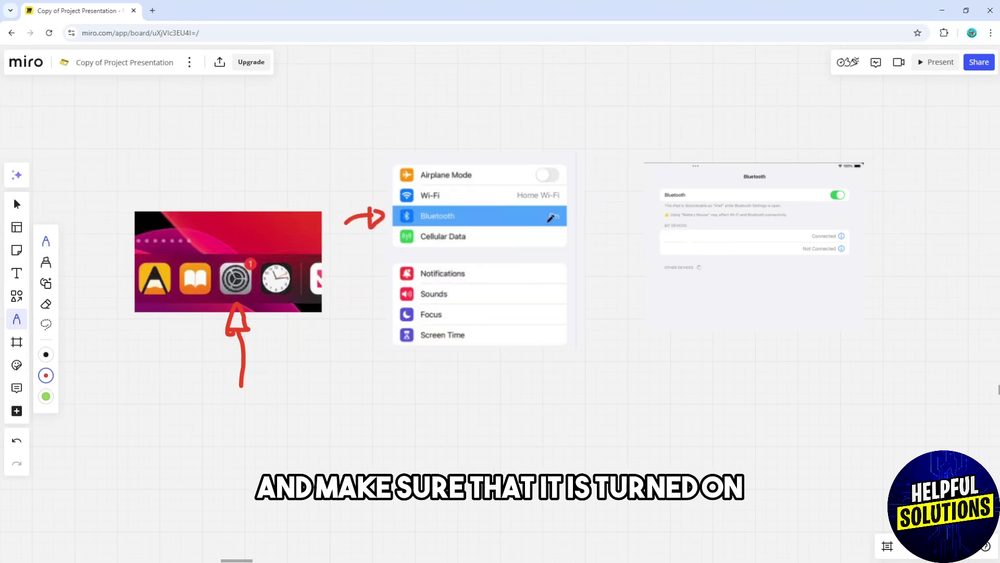
pyautogui.moveTo(541, 224); pyautogui.dragTo(569, 222)
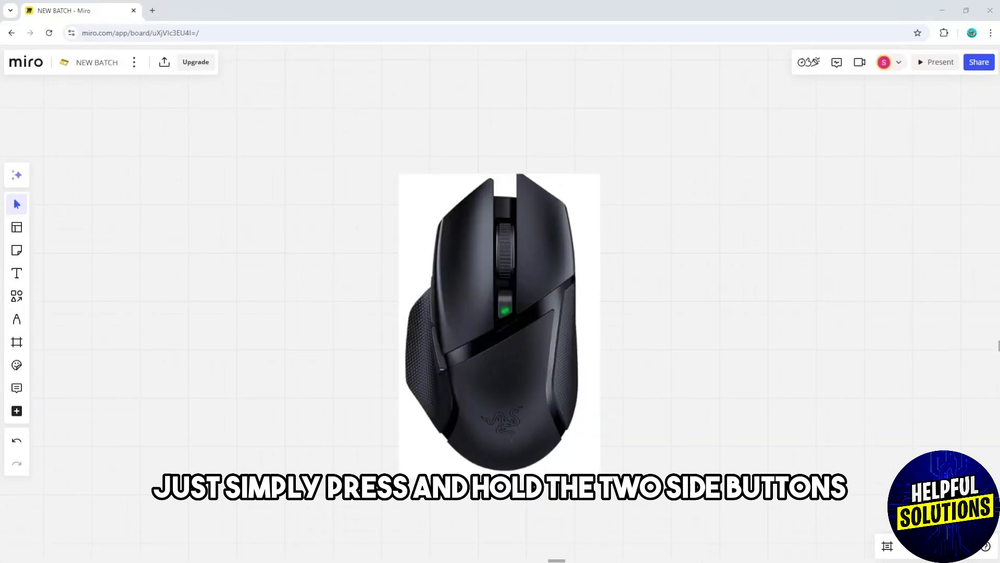
# Outline the mouse's side buttons in red and arrow toward the Other Devices list
pyautogui.click(17, 319)
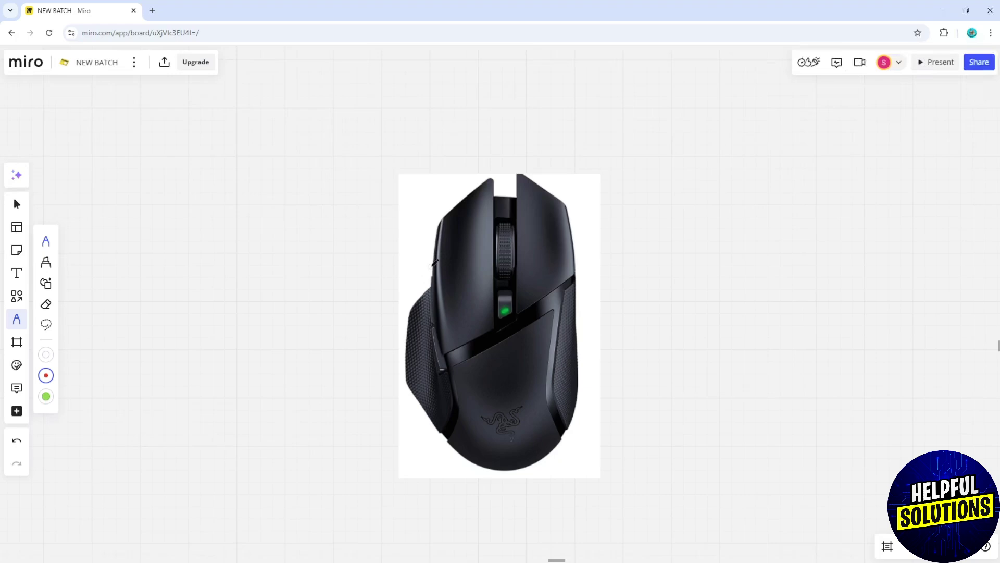
pyautogui.moveTo(417, 265)
pyautogui.mouseDown()
pyautogui.moveTo(446, 261)
pyautogui.moveTo(447, 383)
pyautogui.moveTo(423, 262)
pyautogui.mouseUp()
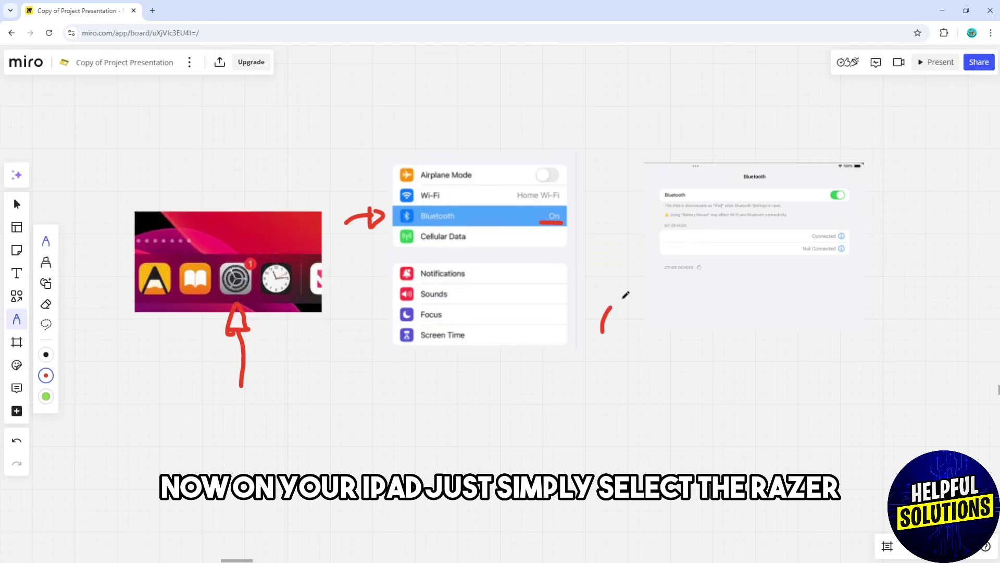
pyautogui.moveTo(602, 332)
pyautogui.mouseDown()
pyautogui.moveTo(633, 295)
pyautogui.moveTo(682, 290)
pyautogui.mouseUp()
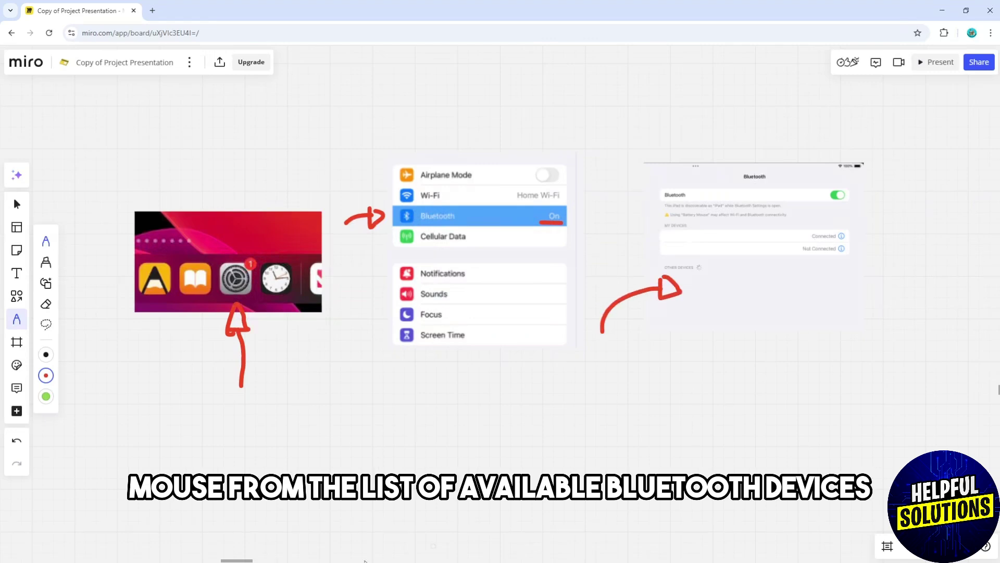